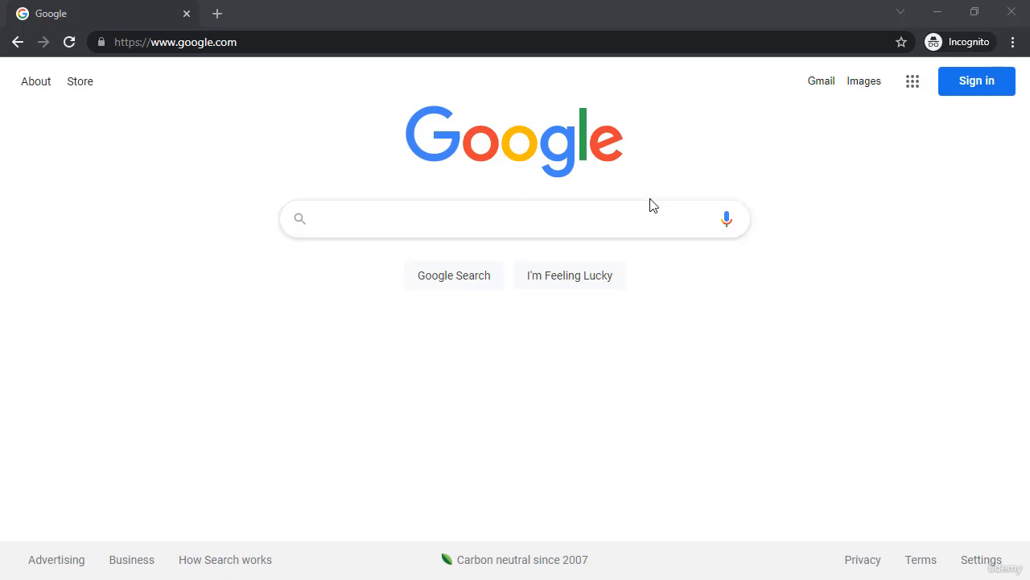
Search Google for 'postgresql'.
left_click(372, 218)
type("p")
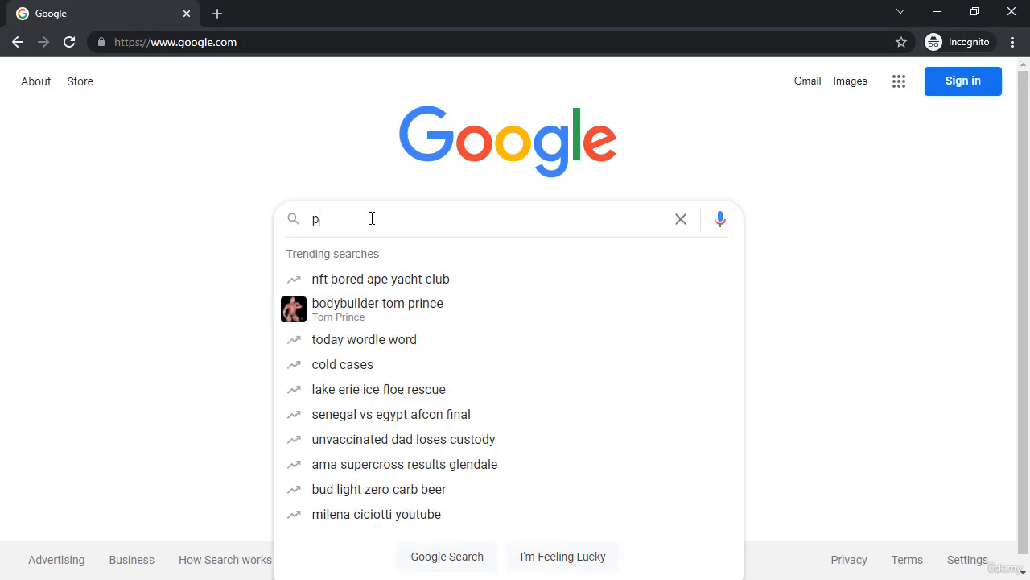
type("ostgresql")
key("Return")
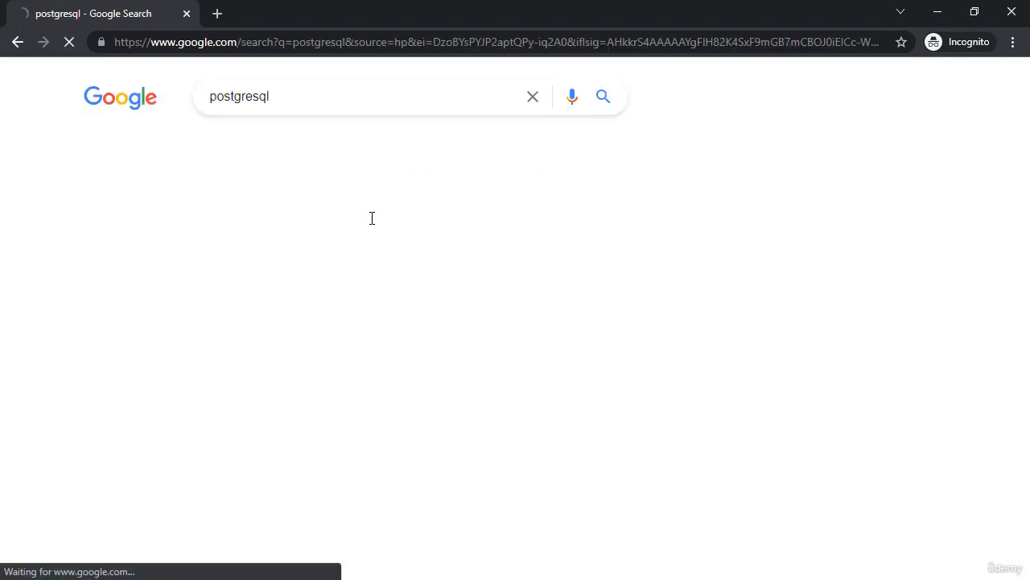
scroll(220, 271, "down", 5)
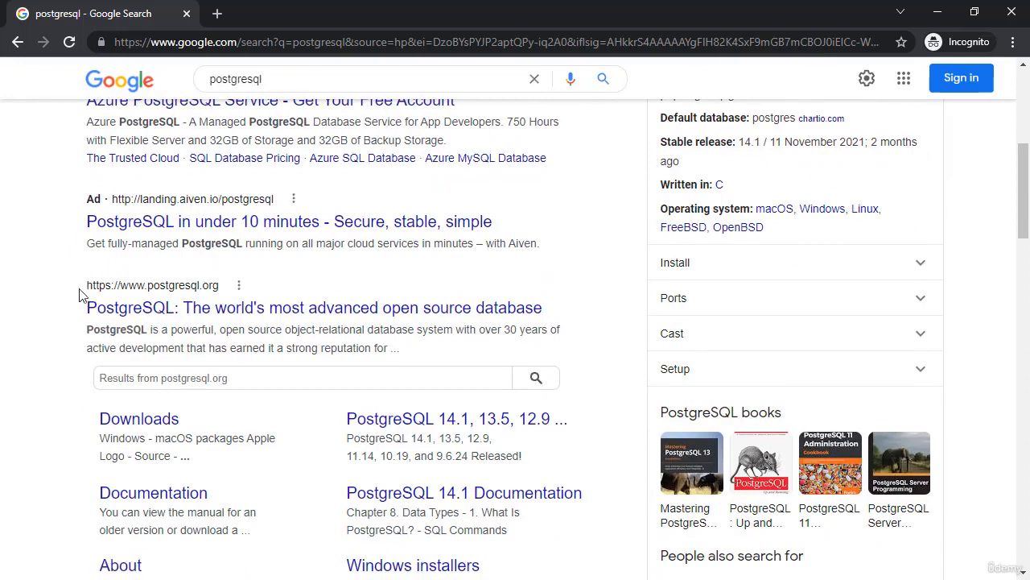
Open the official postgresql.org homepage from the search results.
left_click(219, 309)
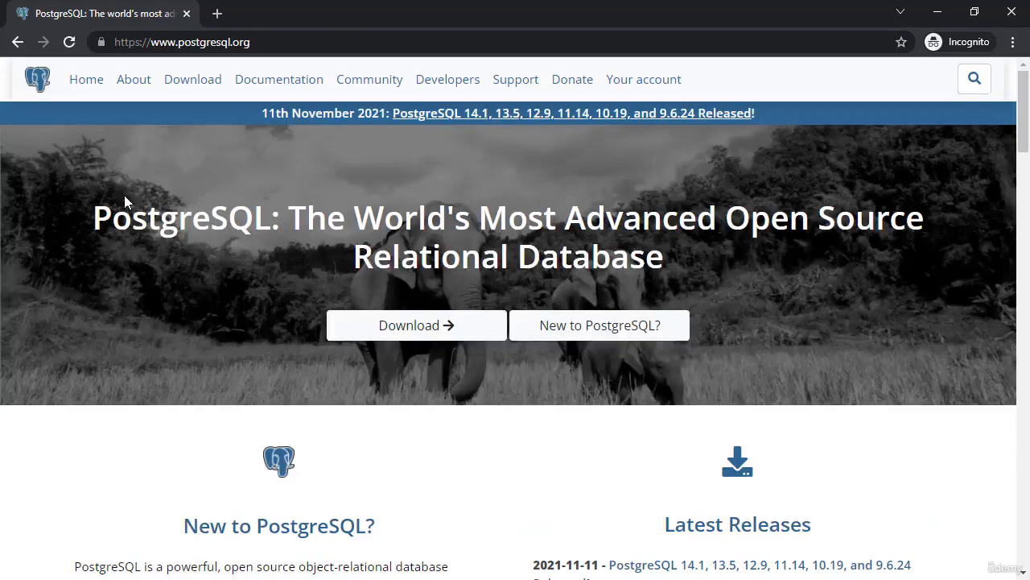
scroll(825, 260, "down", 3)
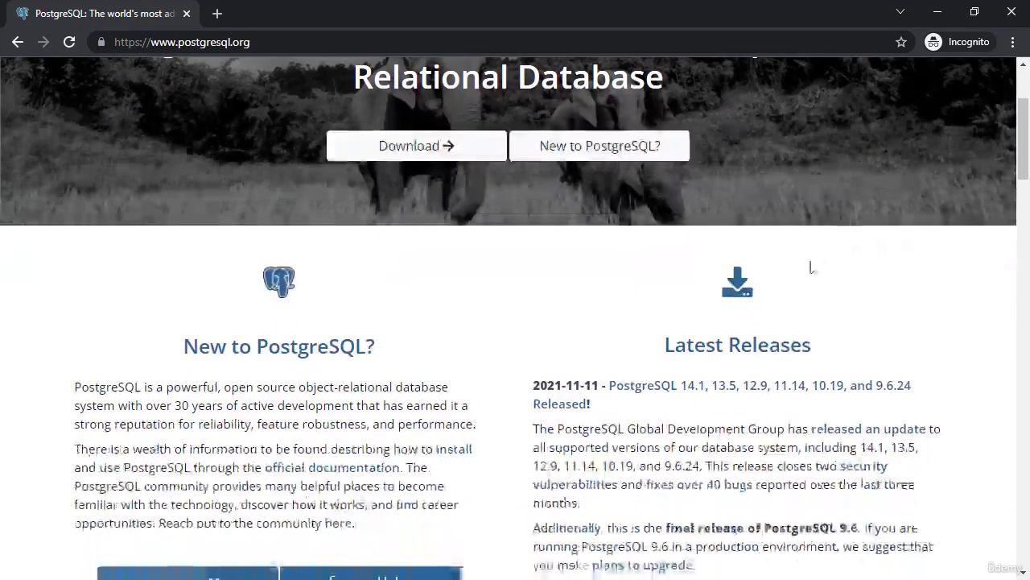
scroll(435, 400, "up", 1)
scroll(432, 399, "down", 1)
scroll(433, 399, "down", 2)
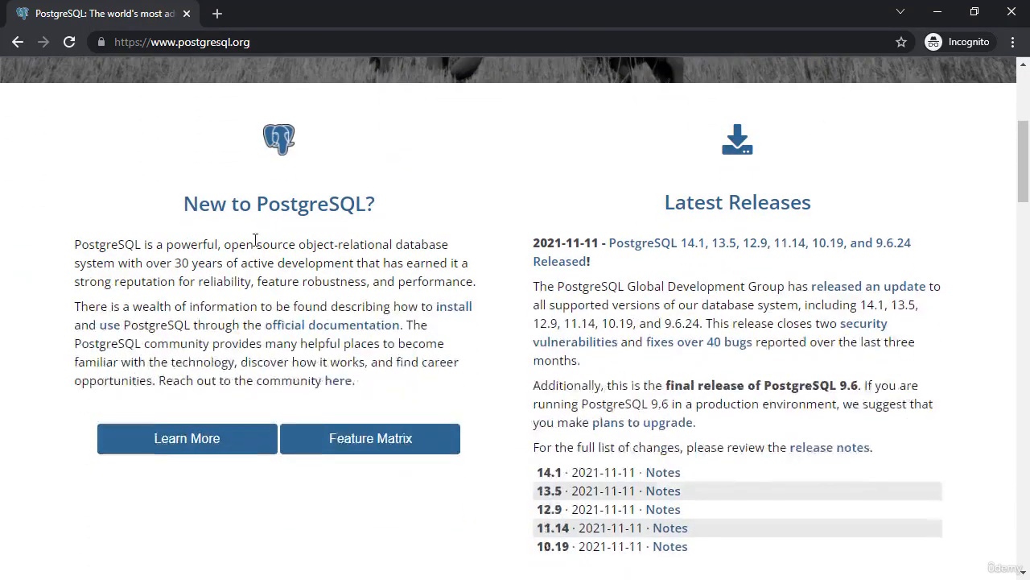
scroll(517, 320, "up", 5)
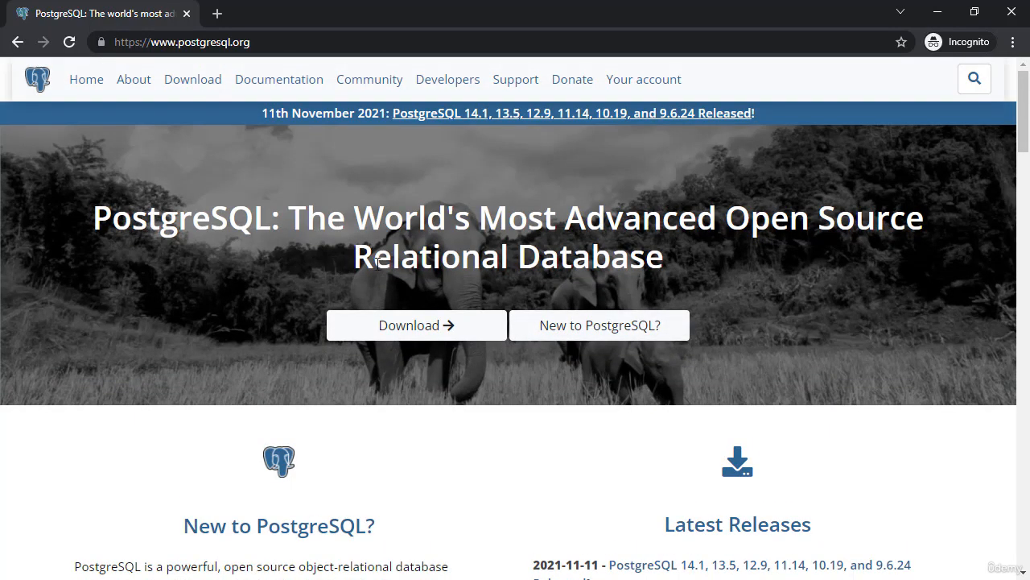
Go to the PostgreSQL Download section and open the Windows installers page.
left_click(190, 87)
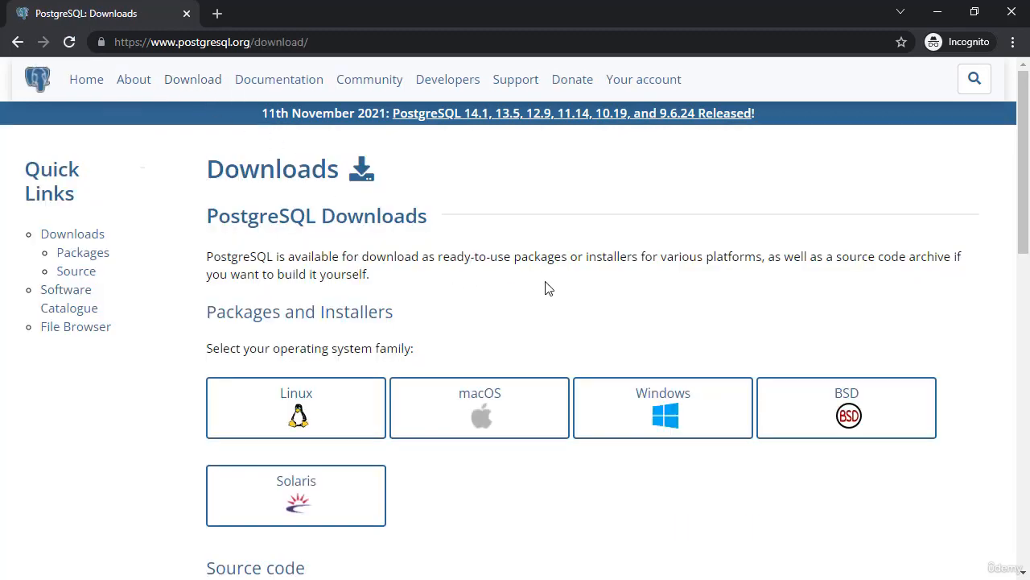
scroll(545, 287, "down", 2)
scroll(545, 287, "up", 1)
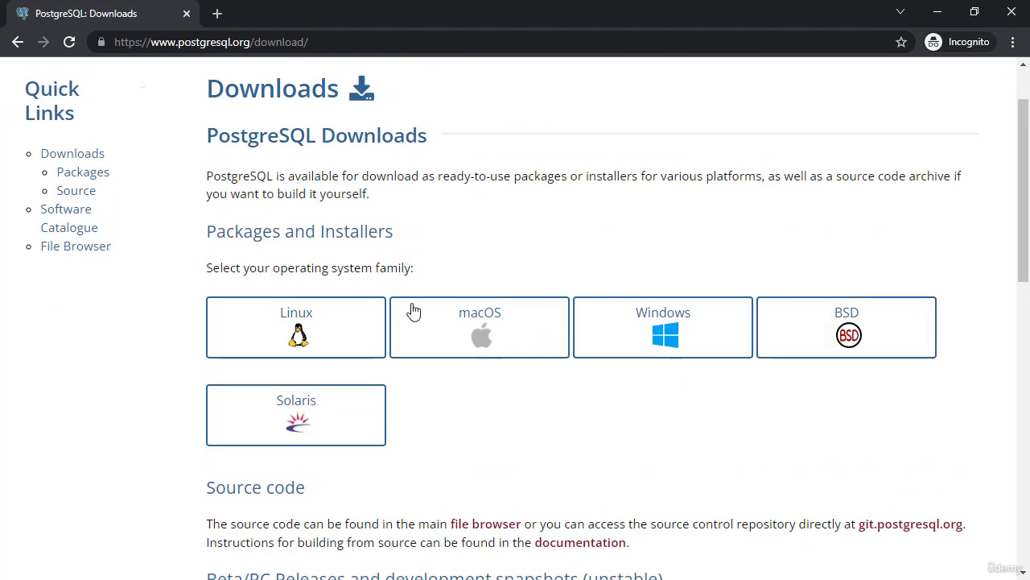
left_click(680, 337)
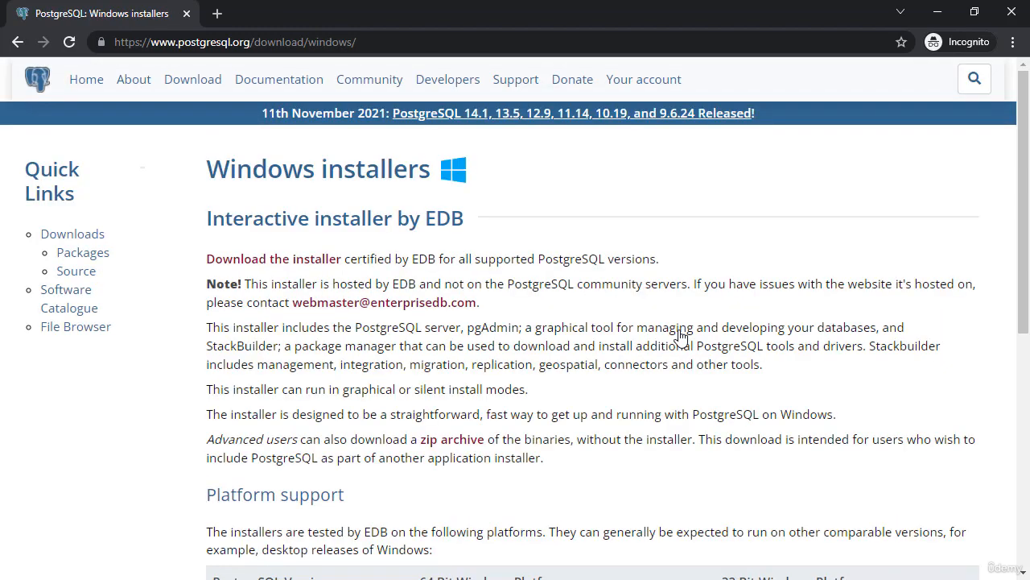
scroll(602, 258, "down", 1)
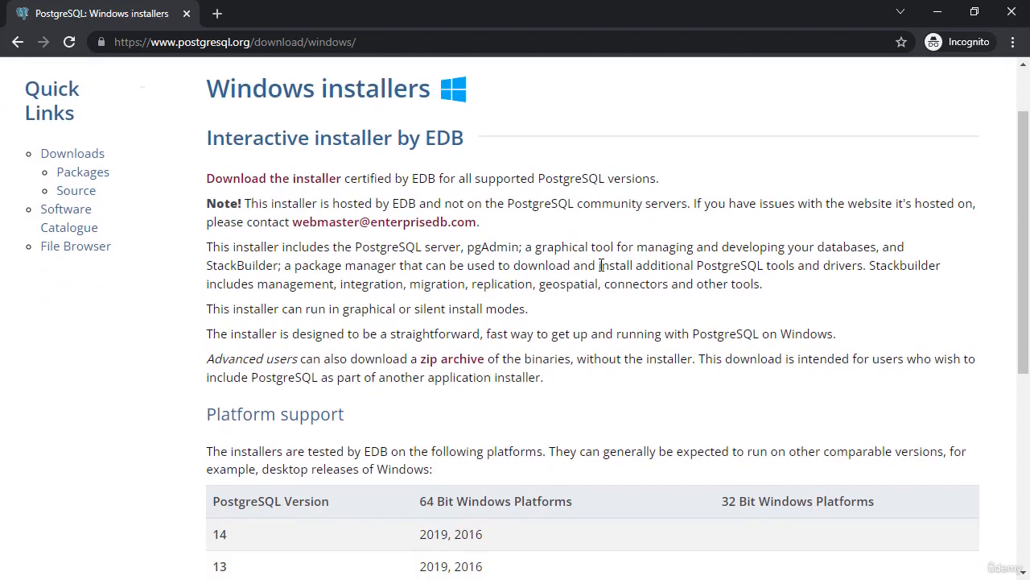
scroll(552, 287, "up", 1)
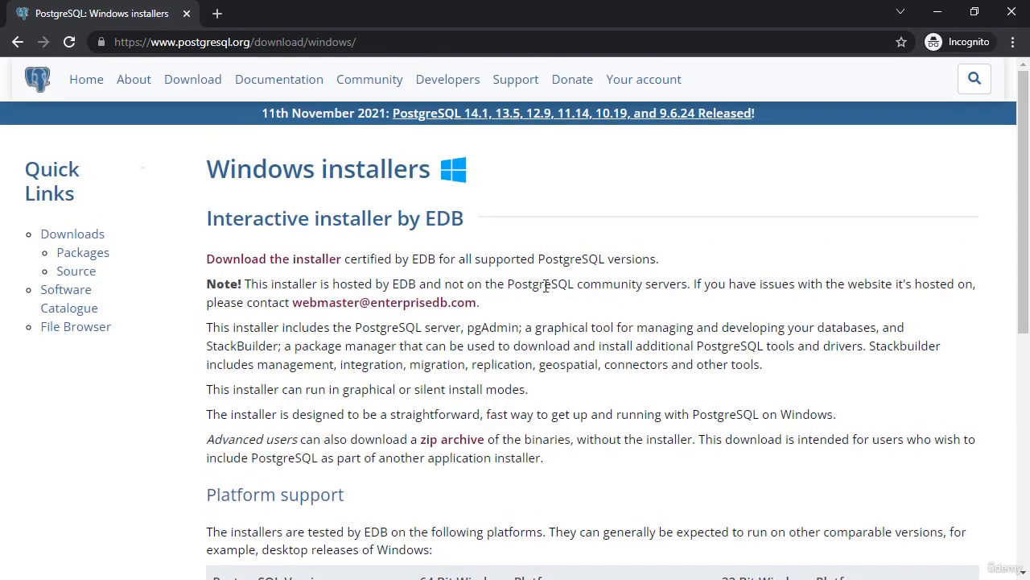
Download the PostgreSQL 14.1 Windows x86-64 installer (postgresql-14.1-1-windows-x64.exe) from EDB.
left_click(282, 262)
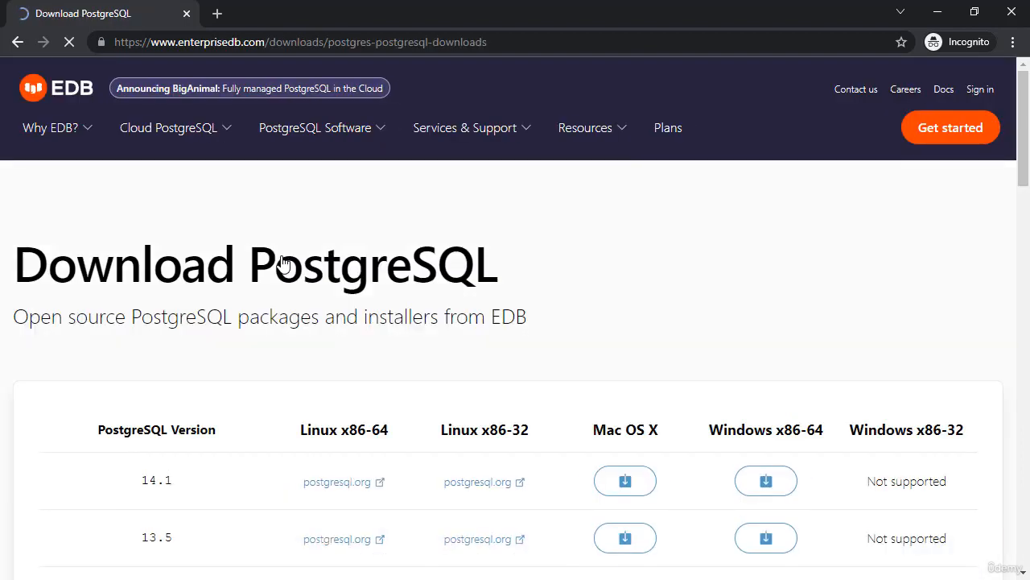
scroll(758, 298, "down", 2)
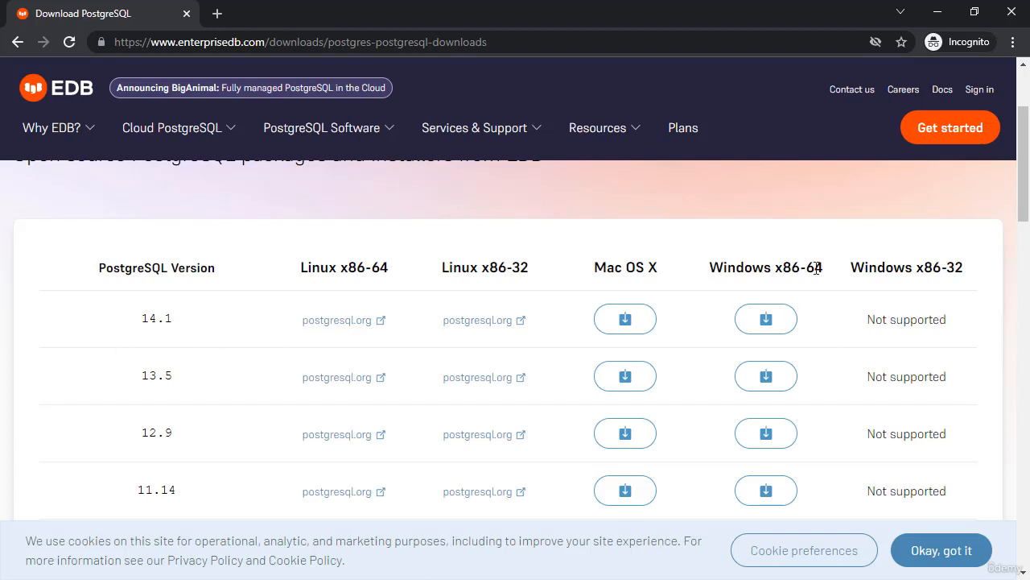
left_click(764, 326)
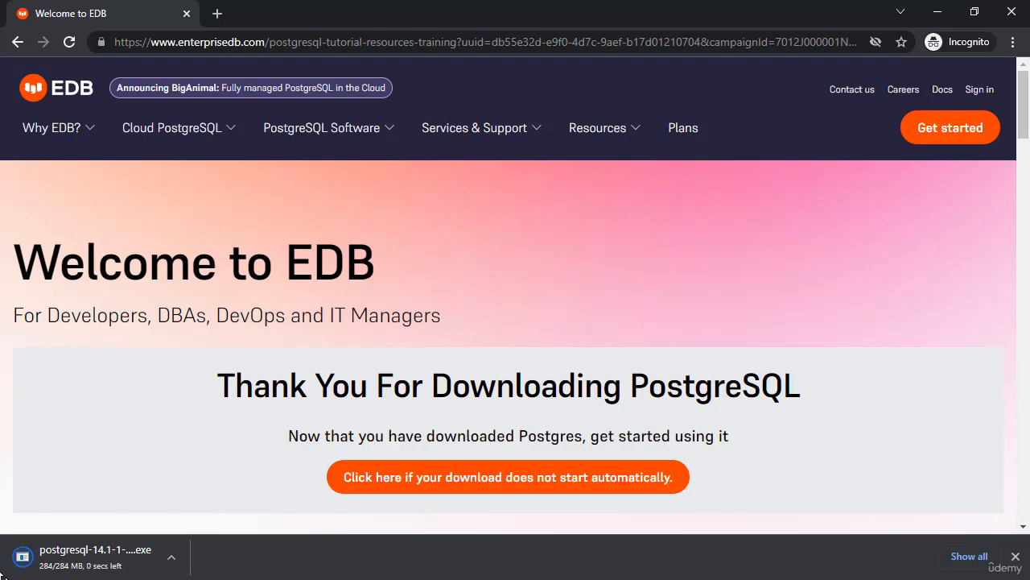
Run the installer, keeping the default install folder and all four components.
left_click(107, 558)
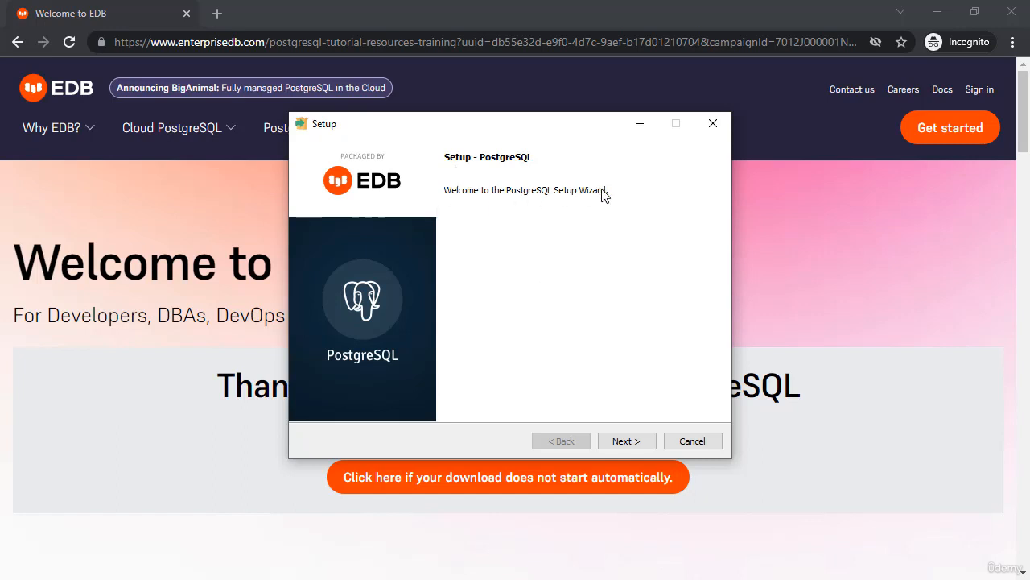
left_click(627, 442)
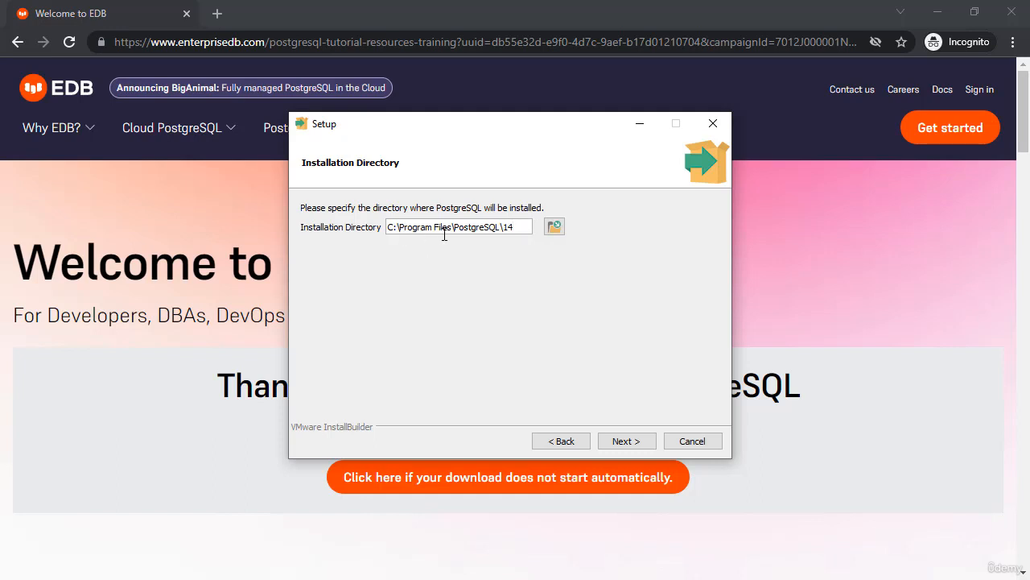
left_click(627, 441)
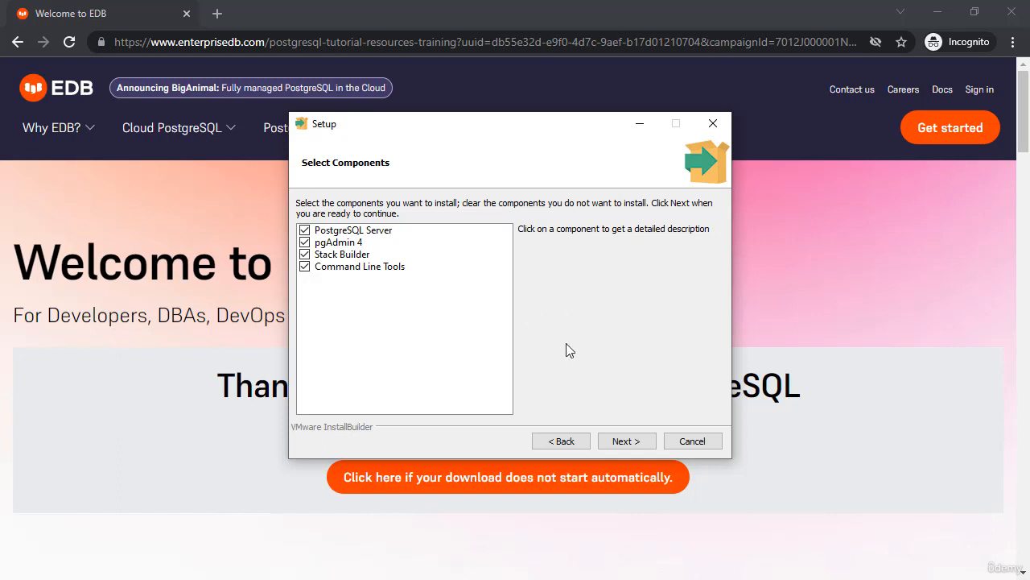
left_click(644, 446)
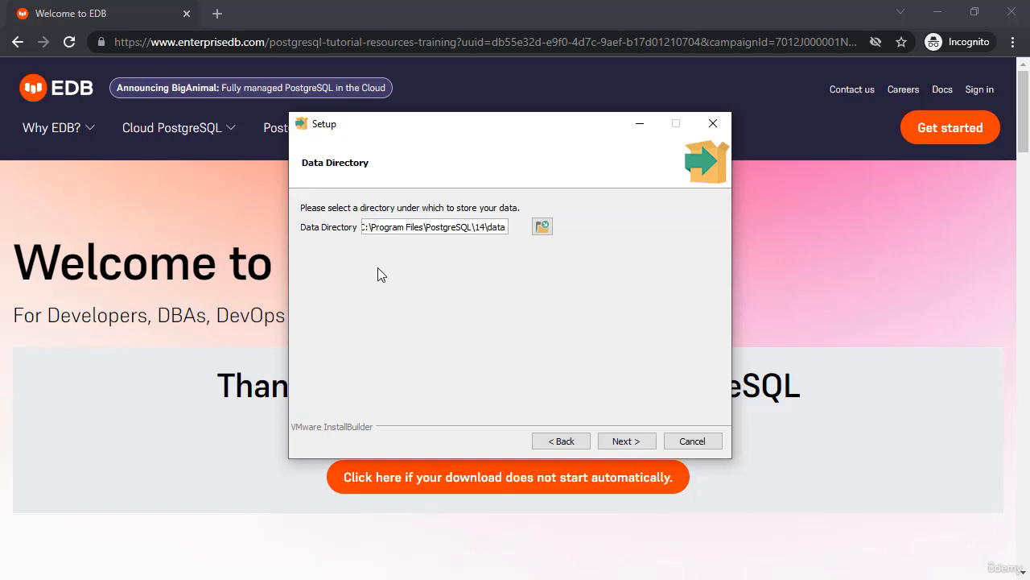
Keep the default data directory and enter and confirm the postgres superuser password.
left_click(627, 441)
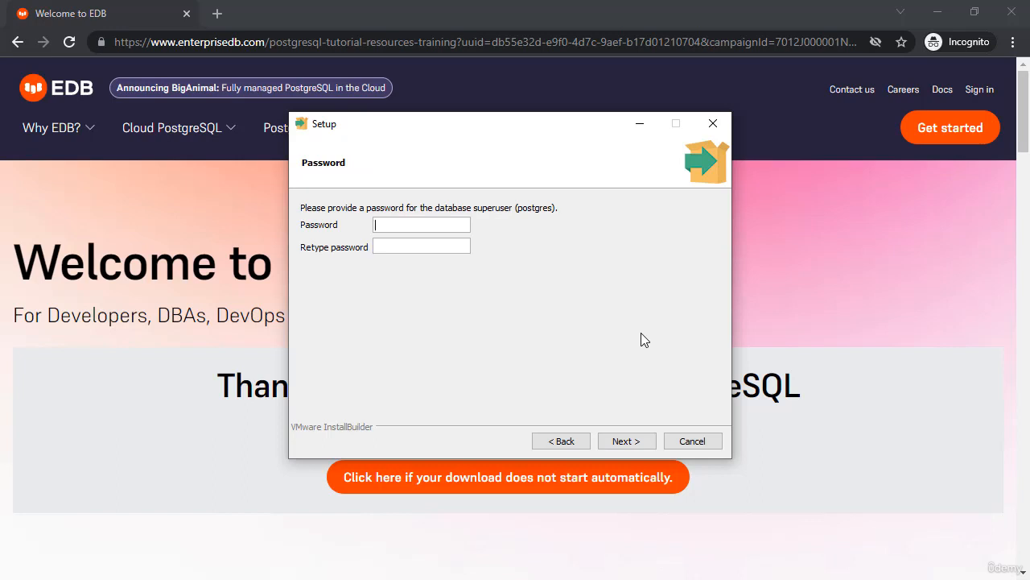
type("•••••••••")
key("Tab")
type("•••••••••")
left_click(634, 444)
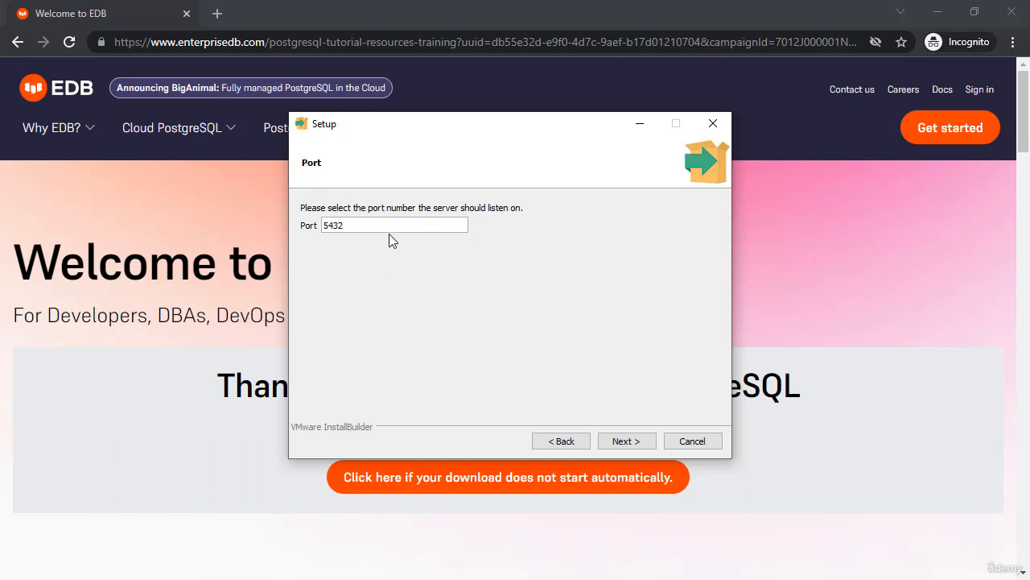
Accept port 5432 and leave the locale as [Default locale].
left_click(634, 442)
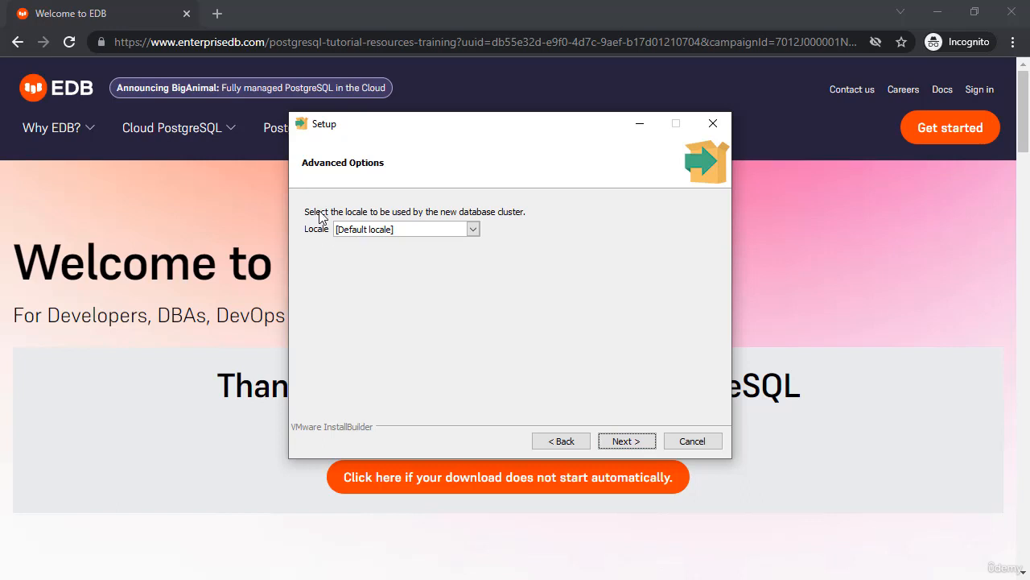
left_click(473, 230)
left_click(554, 218)
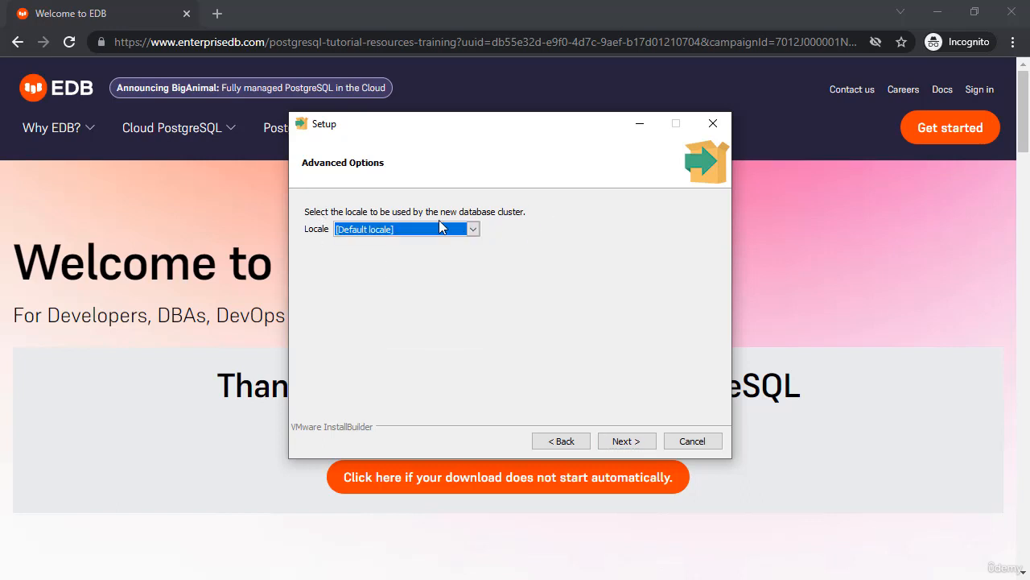
left_click(614, 444)
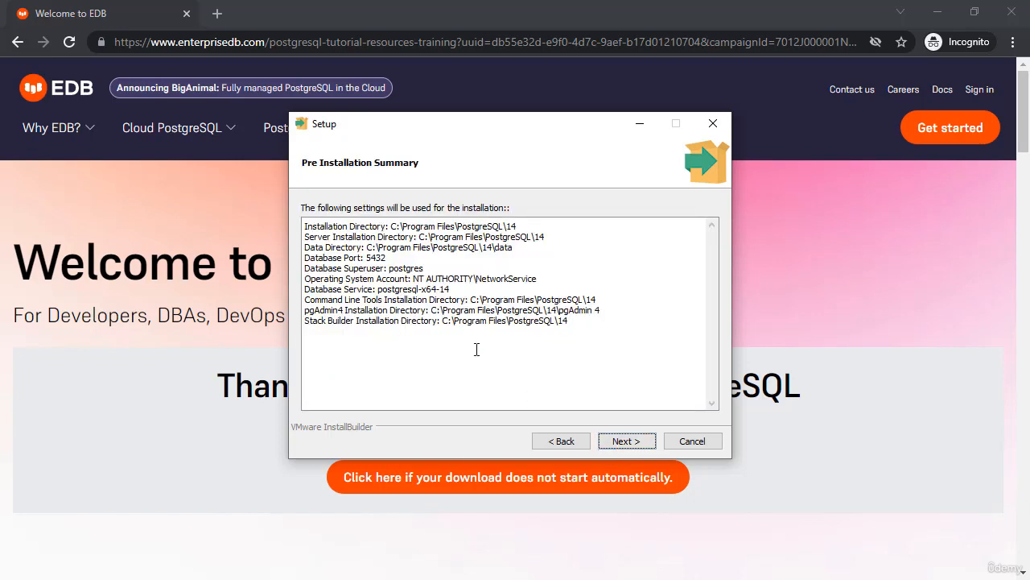
Accept the Pre Installation Summary for port 5432 and superuser postgres.
left_click(628, 443)
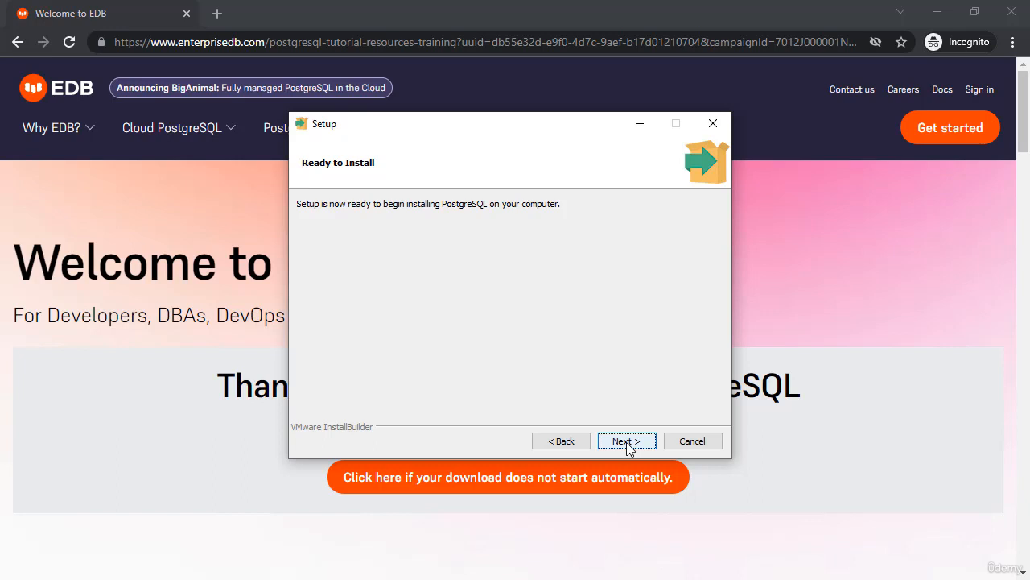
Start the PostgreSQL installation from the Ready to Install page.
left_click(627, 442)
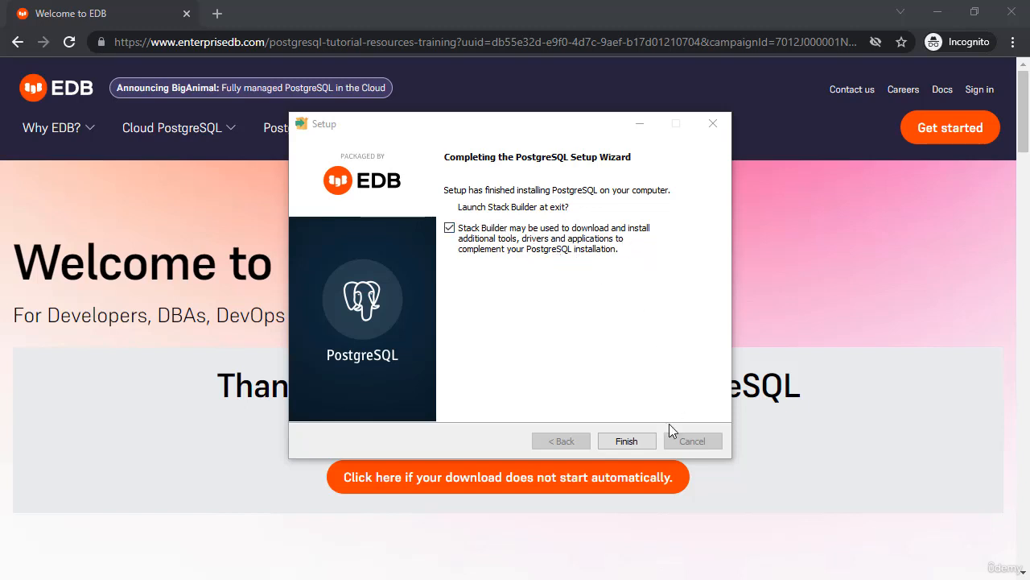
Finish setup and point Stack Builder at PostgreSQL 14 (x64) on port 5432.
left_click(636, 442)
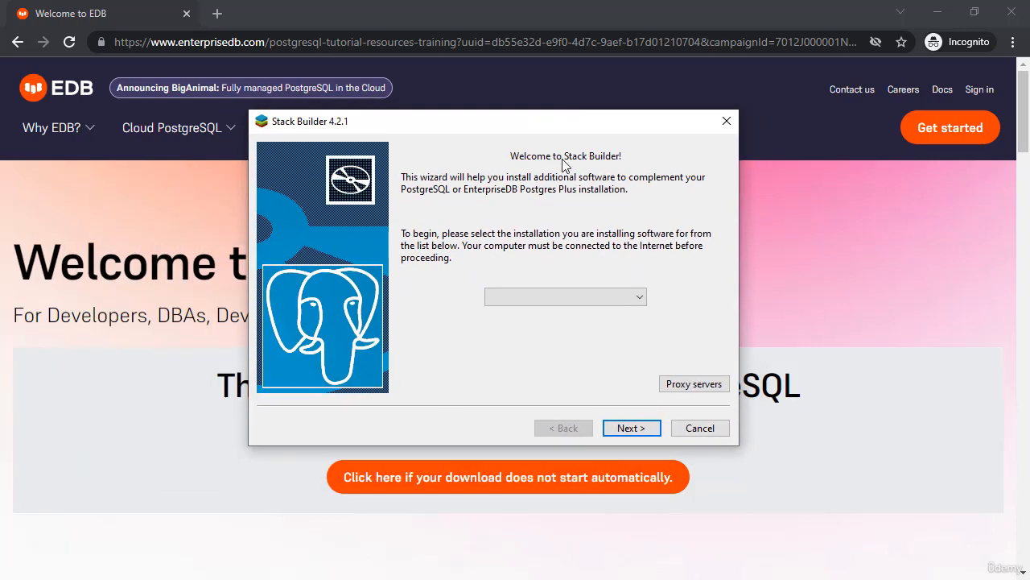
left_click(545, 298)
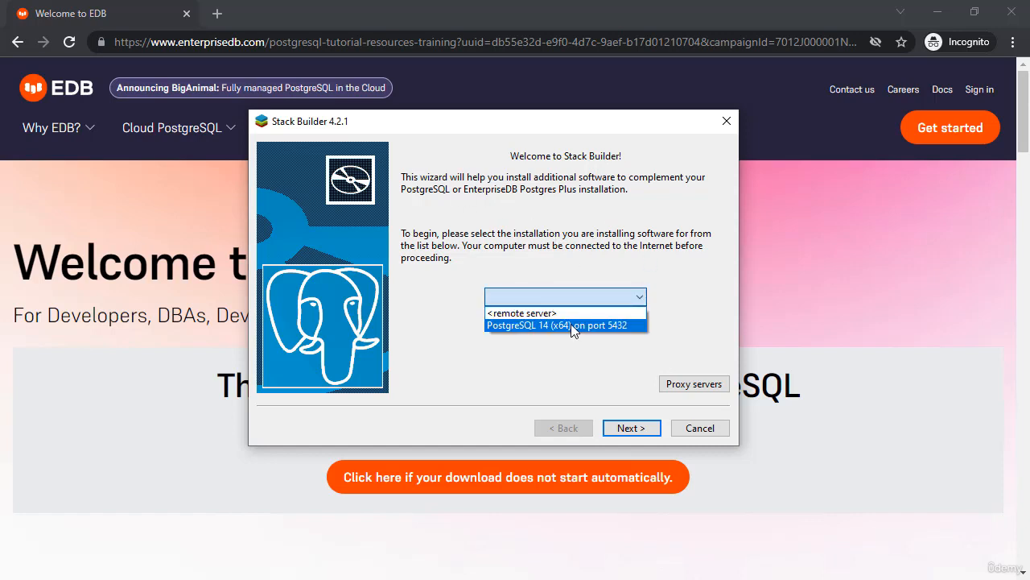
left_click(573, 325)
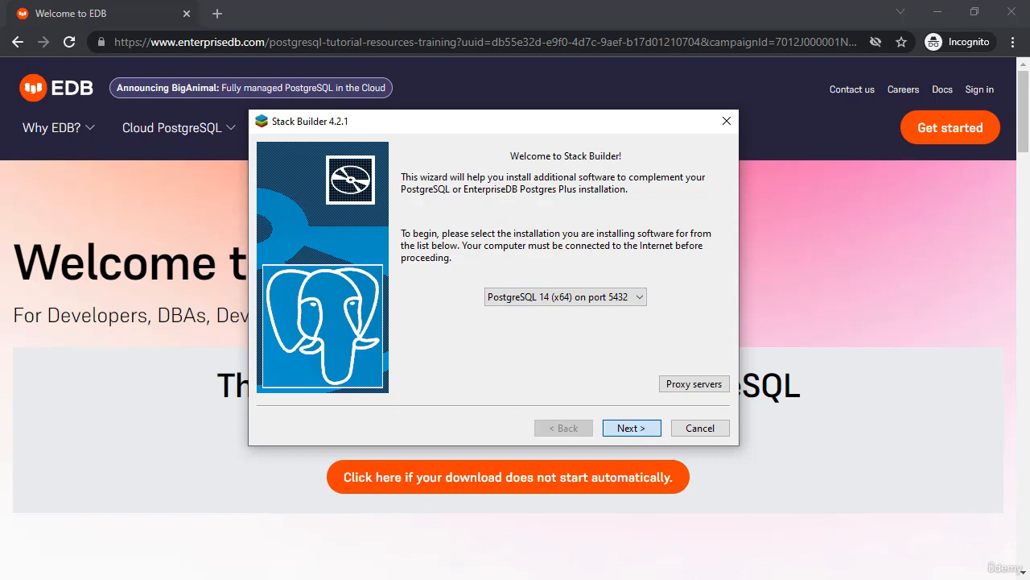
left_click(631, 427)
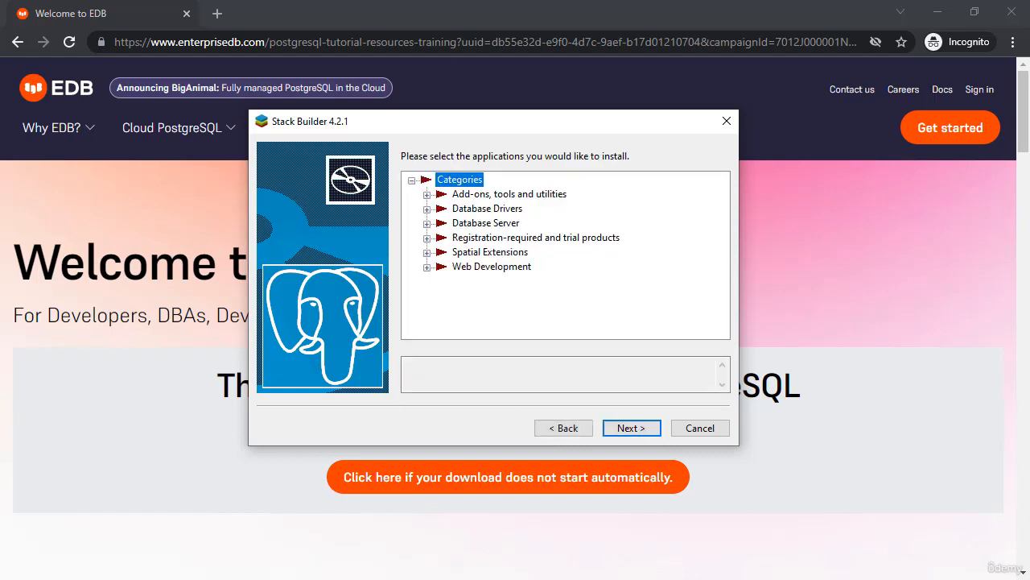
Expand the Add-ons, Database Drivers, Database Server and Registration-required categories to browse them.
left_click(427, 194)
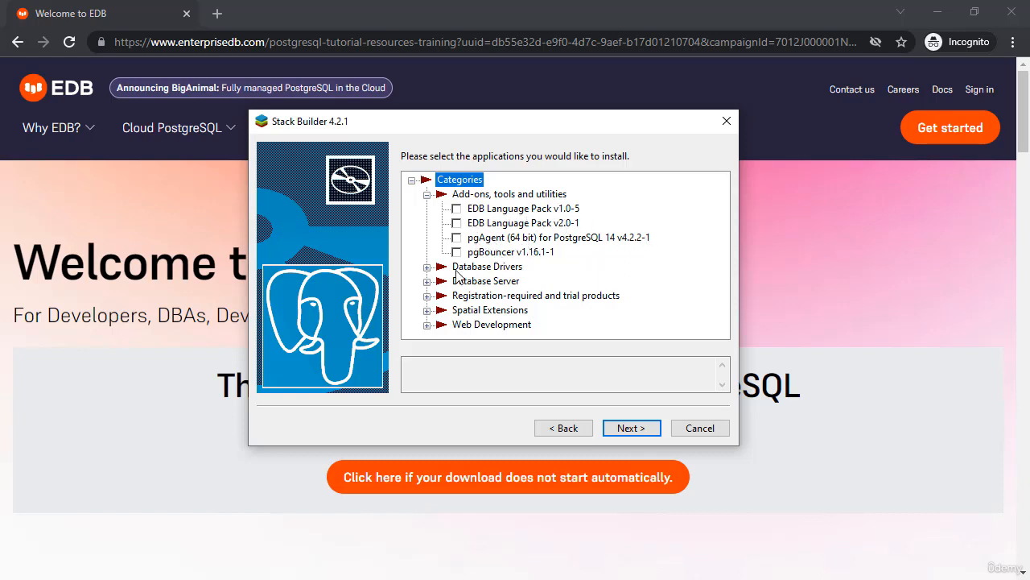
left_click(427, 266)
scroll(604, 257, "down", 1)
scroll(604, 258, "down", 1)
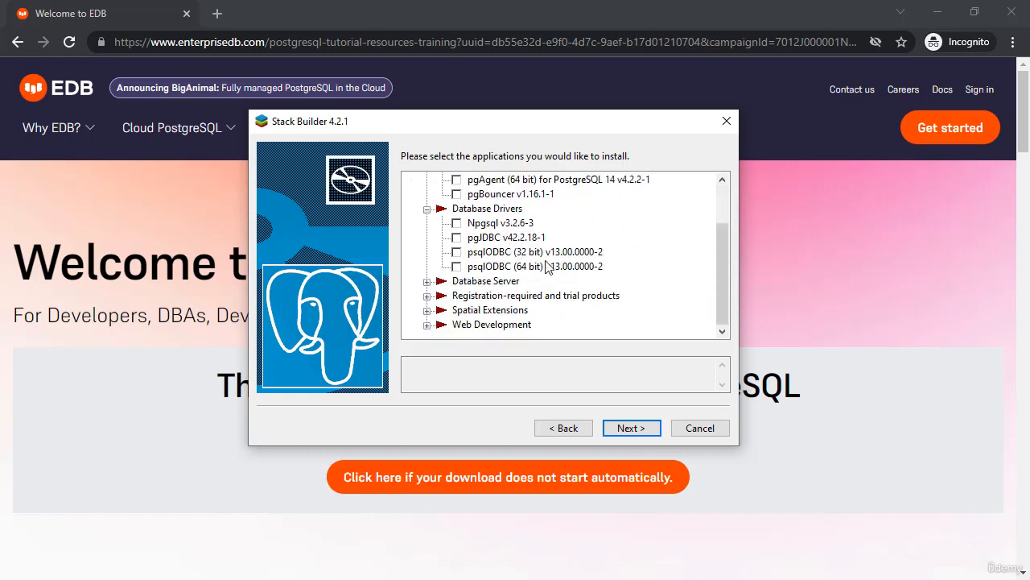
left_click(428, 282)
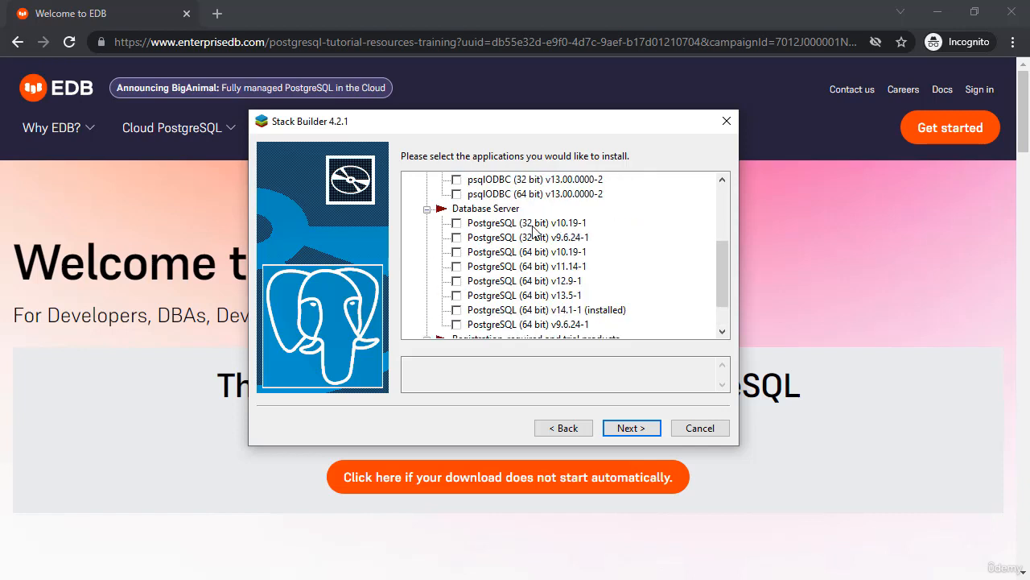
scroll(586, 294, "down", 1)
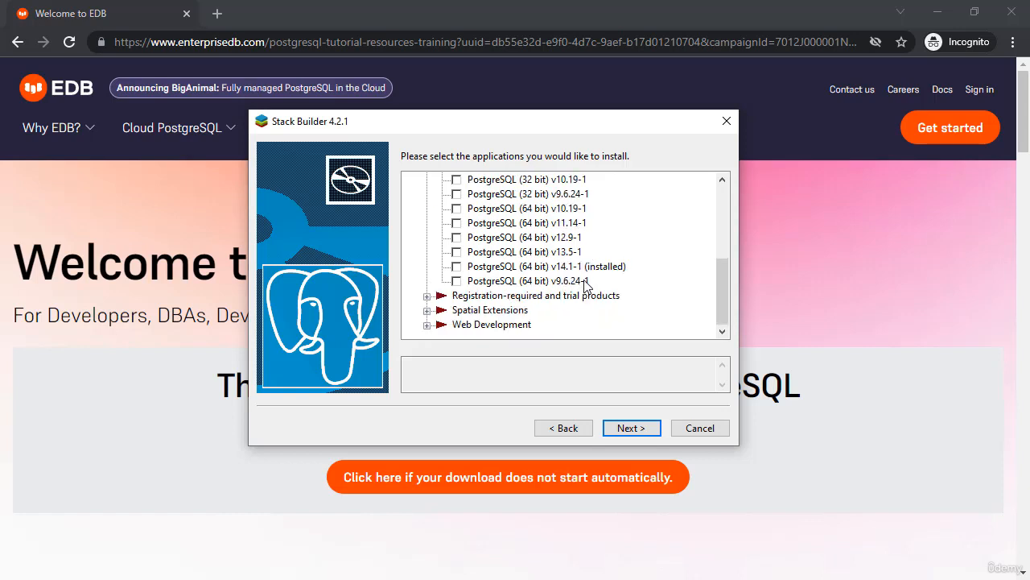
left_click(475, 297)
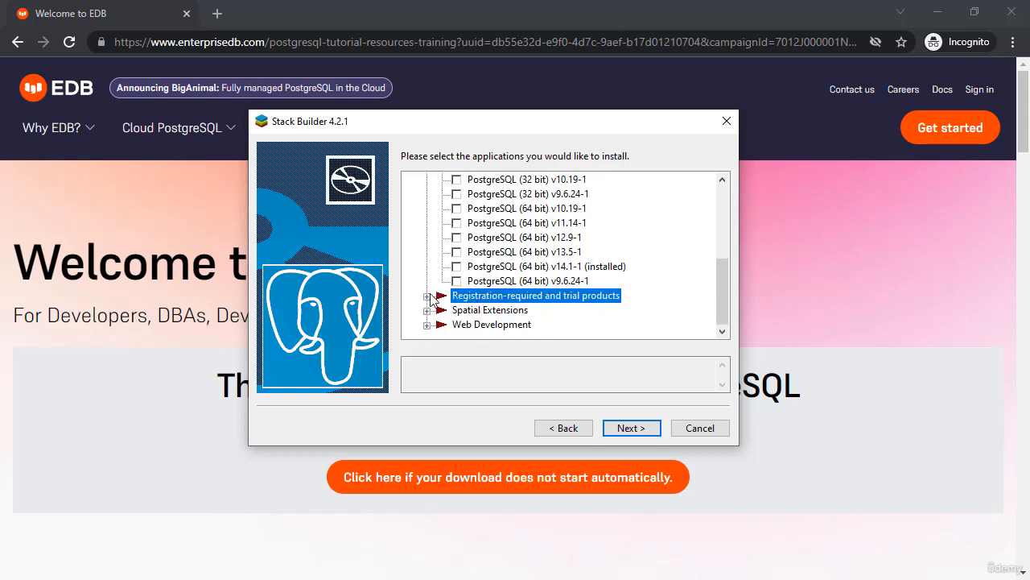
left_click(426, 296)
scroll(629, 251, "down", 1)
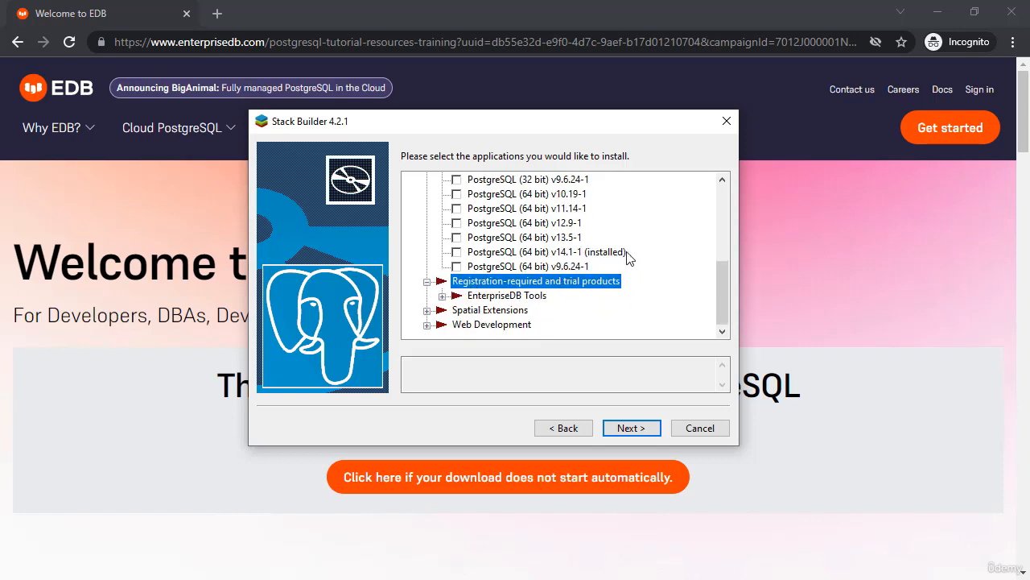
scroll(451, 314, "up", 1)
scroll(446, 299, "down", 1)
Expand Spatial Extensions and Web Development, then exit Stack Builder without installing anything.
left_click(427, 310)
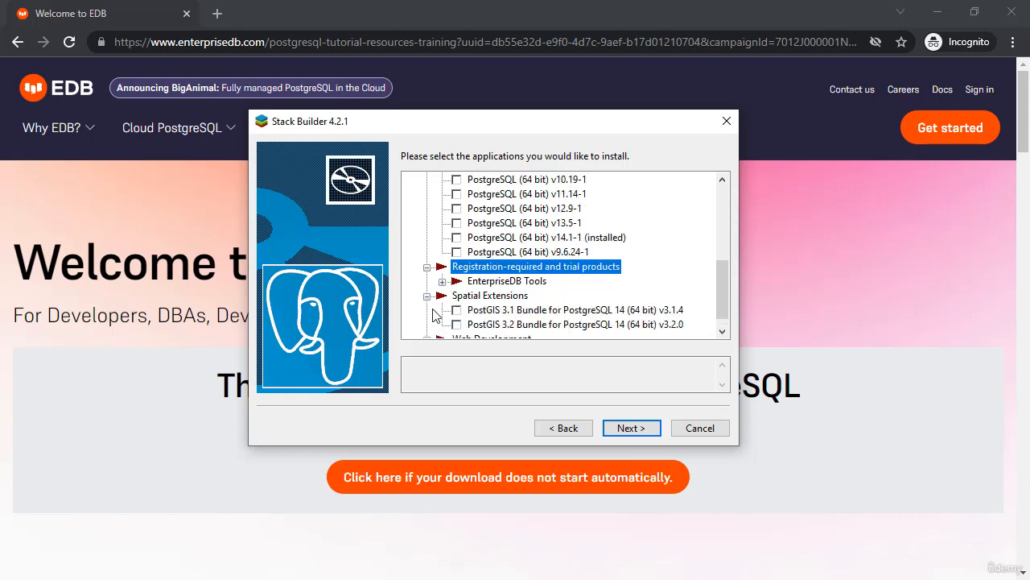
scroll(556, 286, "down", 1)
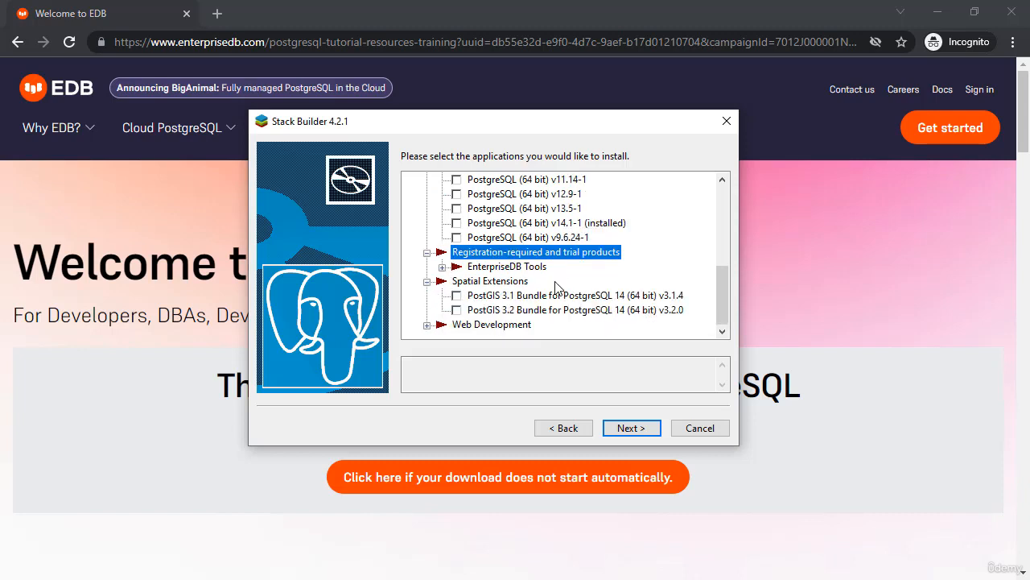
left_click(427, 324)
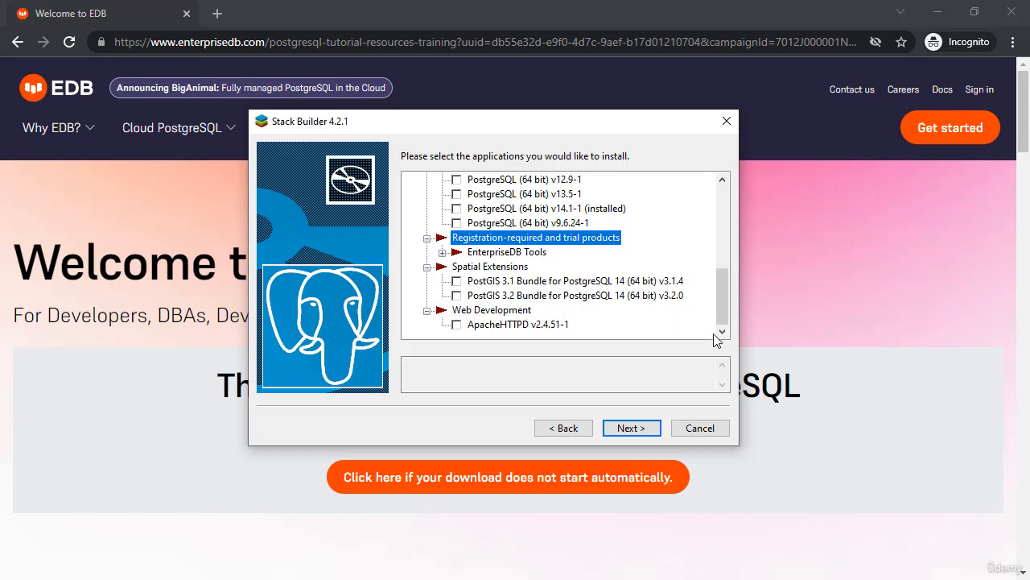
left_click(727, 435)
left_click(531, 283)
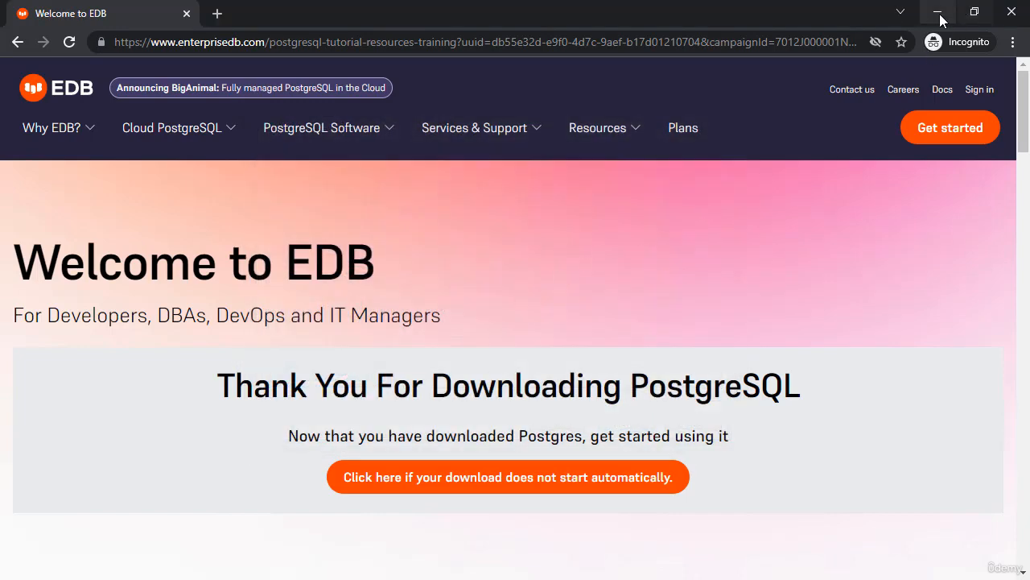
Minimize Chrome, leaving EDB's 'Thank You For Downloading PostgreSQL' page, to reveal the desktop.
left_click(936, 13)
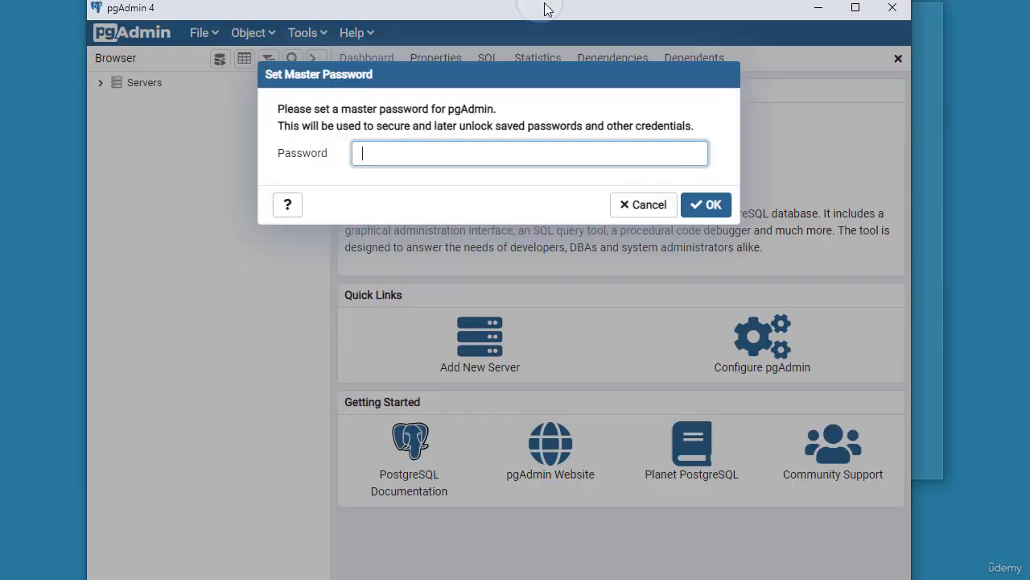
Maximize the pgAdmin 4 window and set a master password for pgAdmin.
double_click(544, 11)
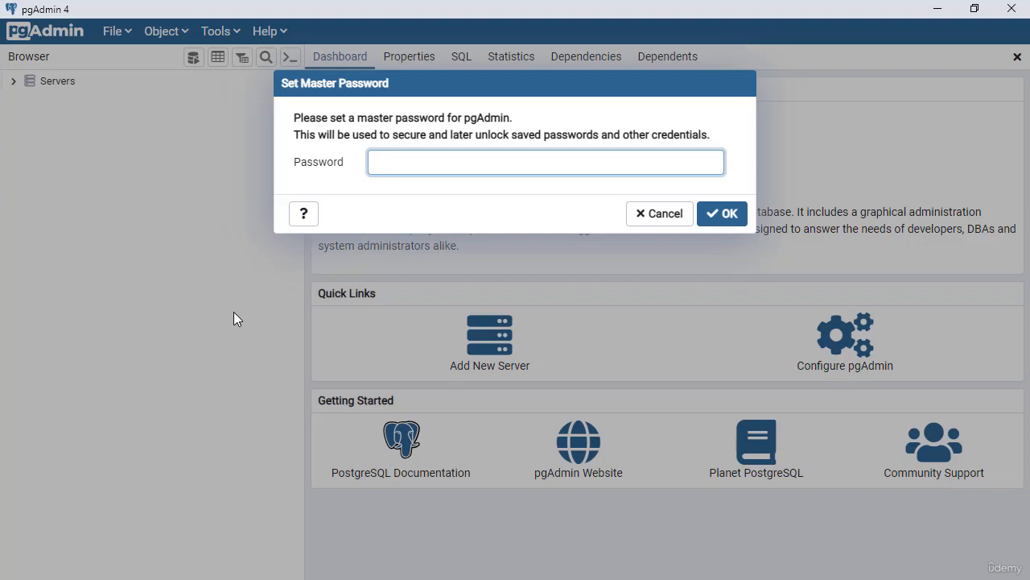
type("password")
key("Return")
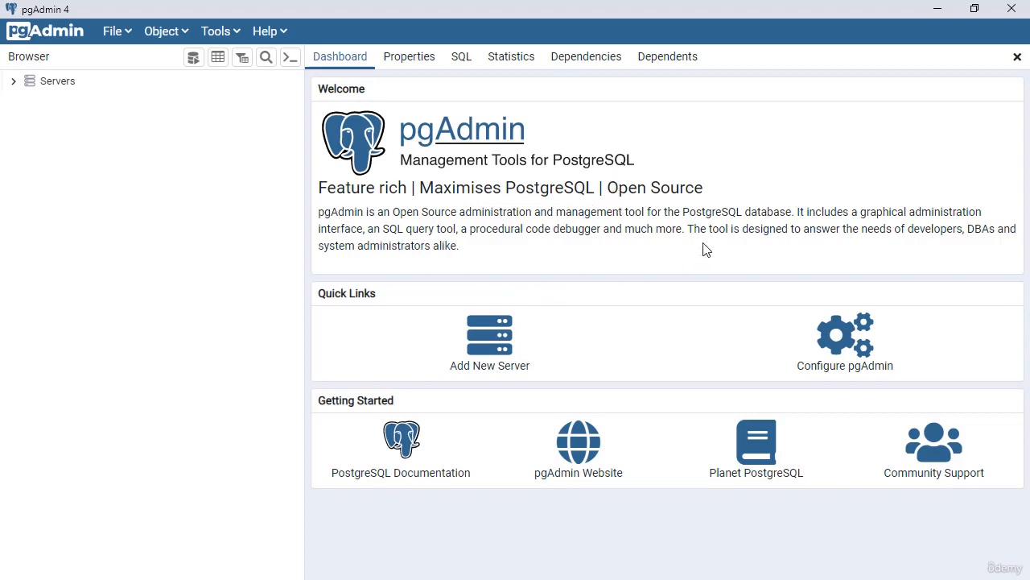
Connect to the PostgreSQL 14 server with the postgres password saved, then expand its Databases.
left_click(13, 84)
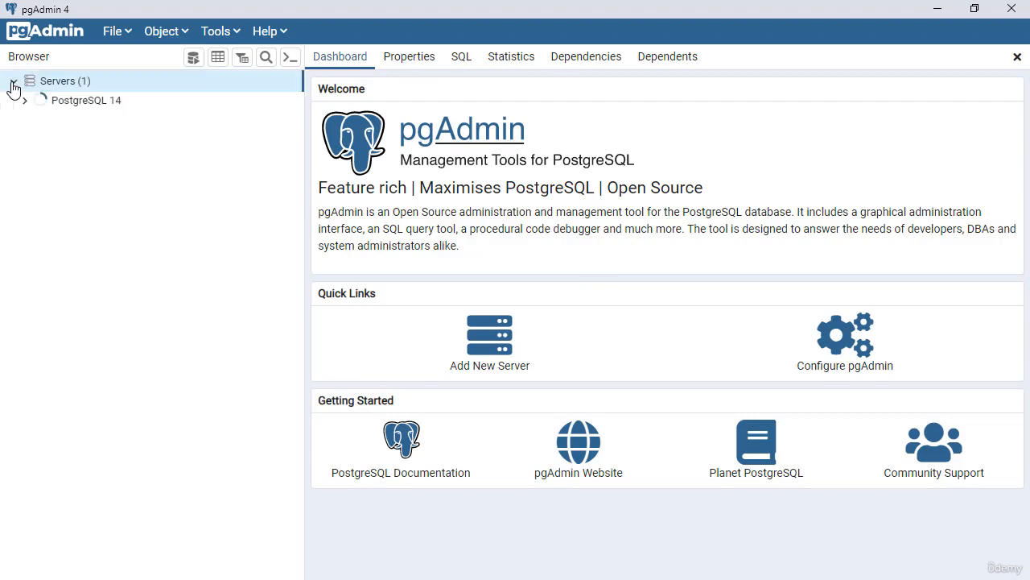
left_click(24, 102)
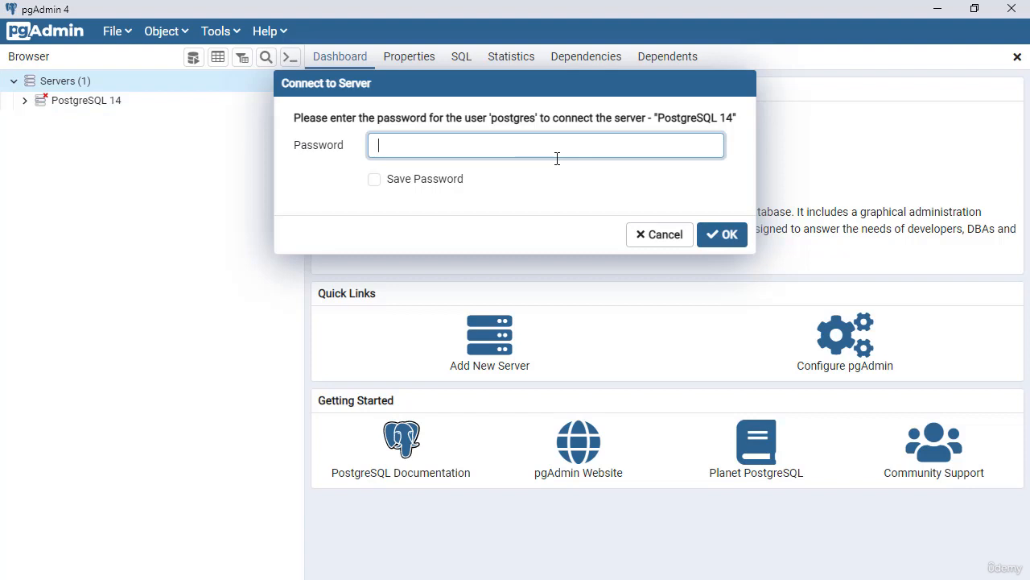
type("•••••••••")
left_click(375, 181)
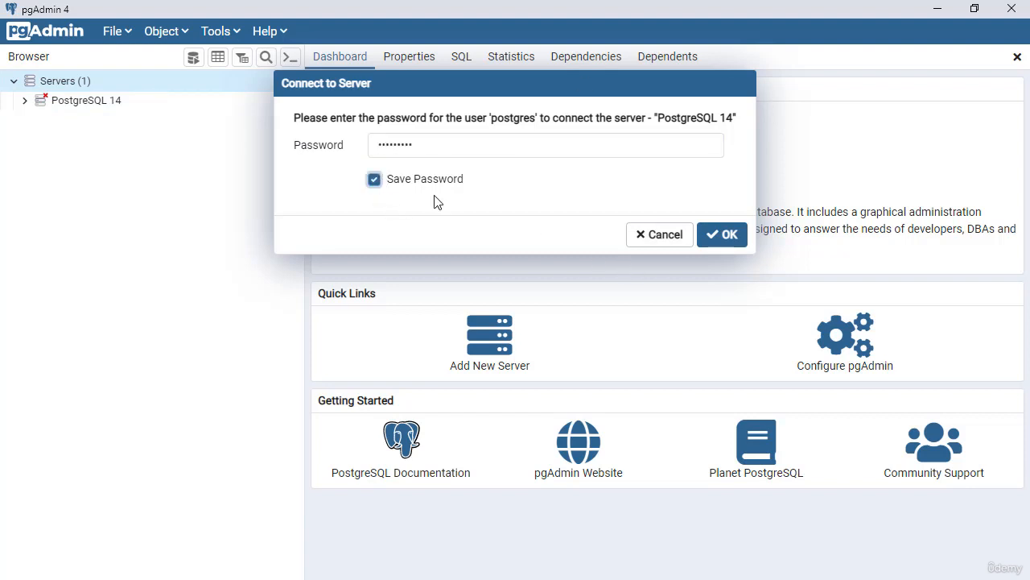
left_click(729, 234)
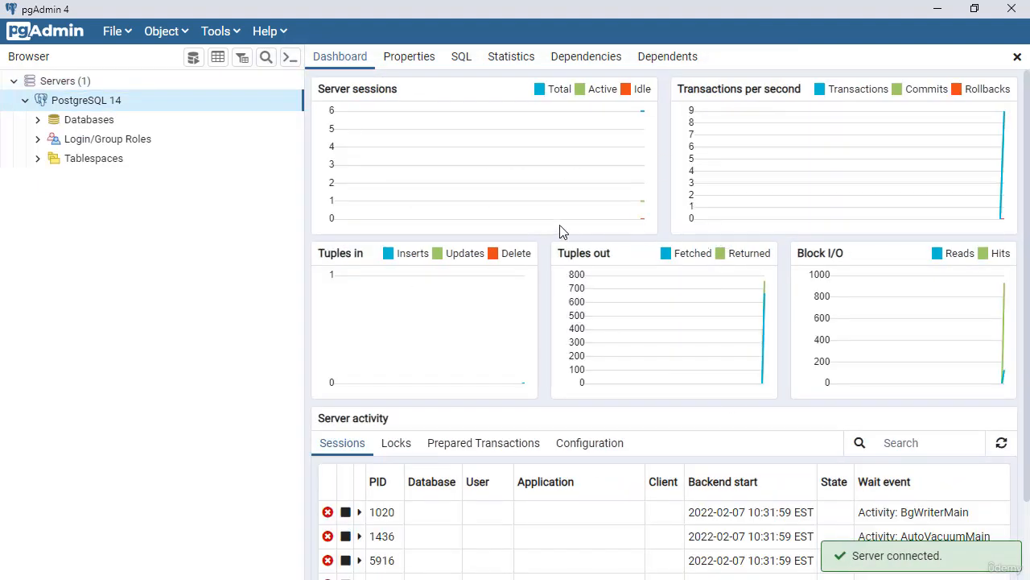
left_click(38, 120)
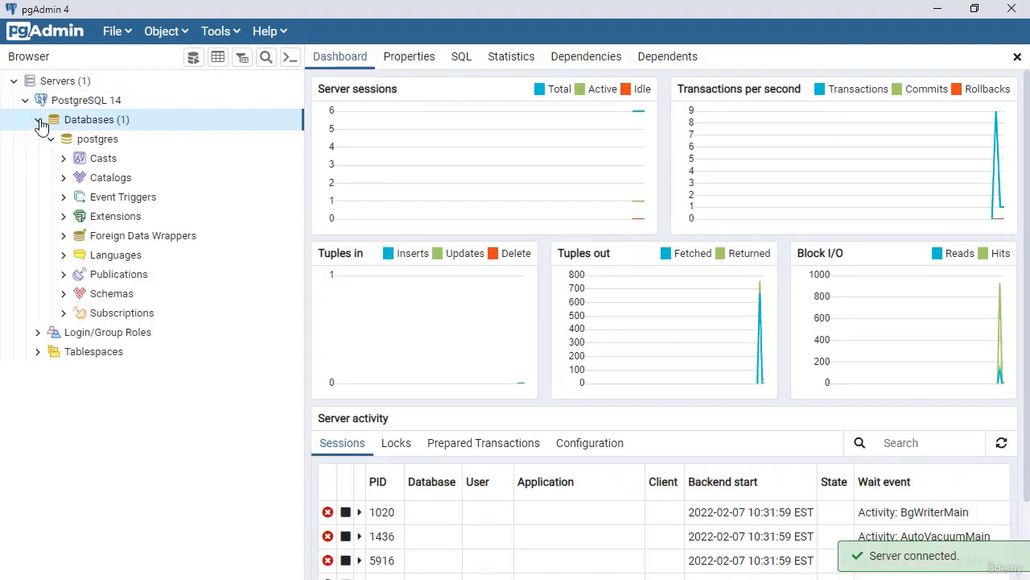